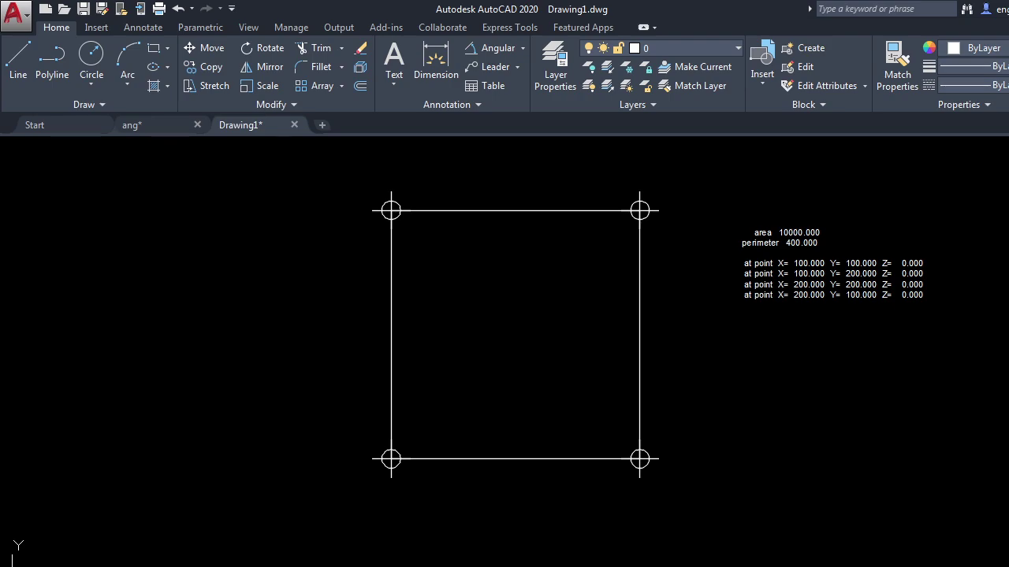
Step: Measure the square's left, top and right sides with DI, each reading a distance of 100
type("di")
key("Return")
left_click(406, 457)
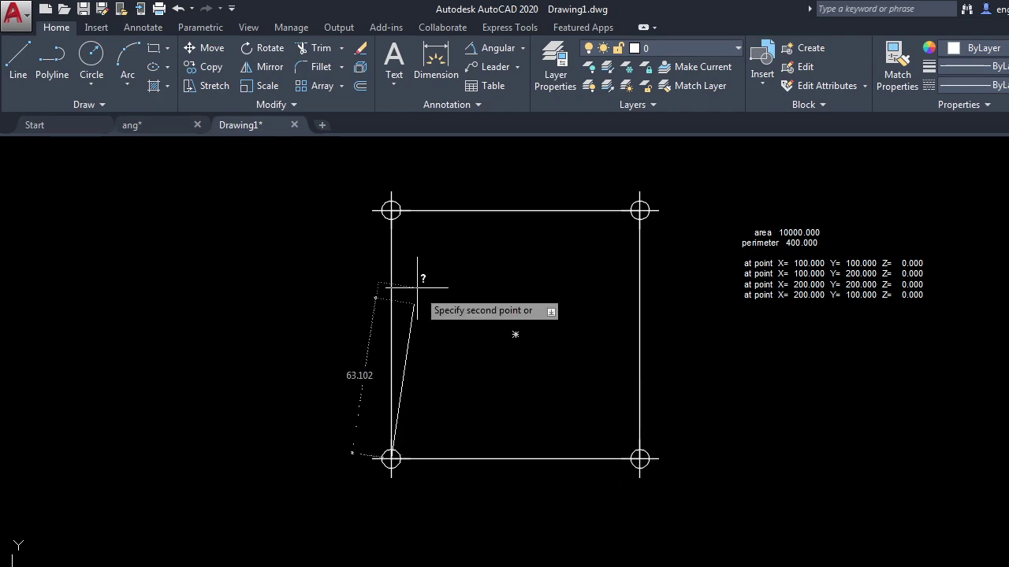
left_click(391, 210)
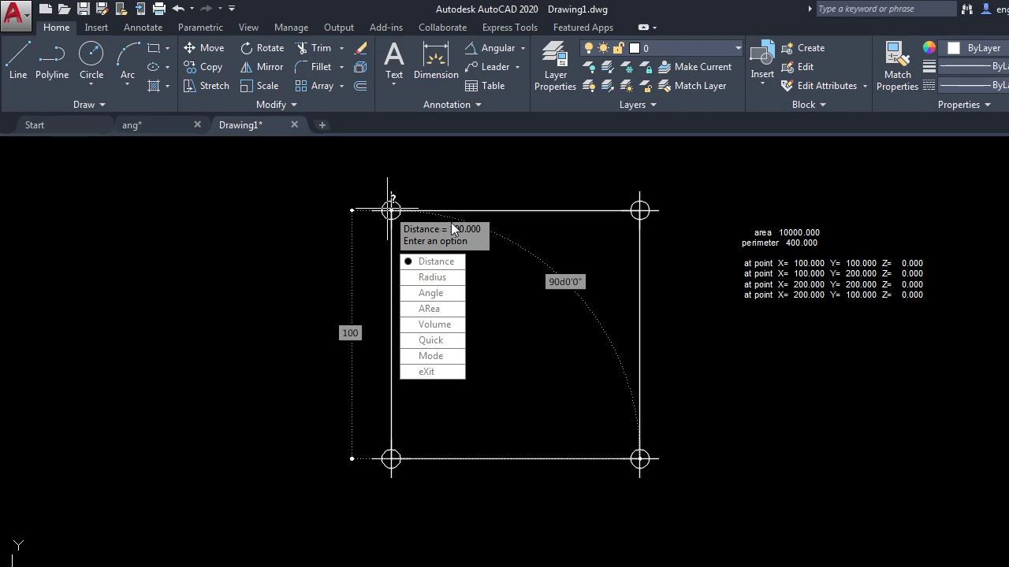
key("Return")
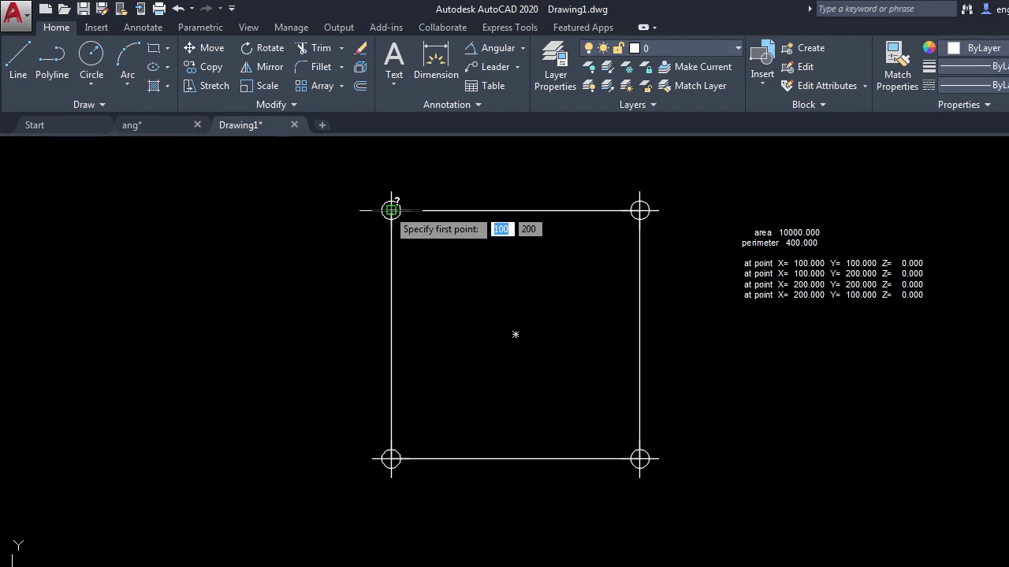
left_click(391, 211)
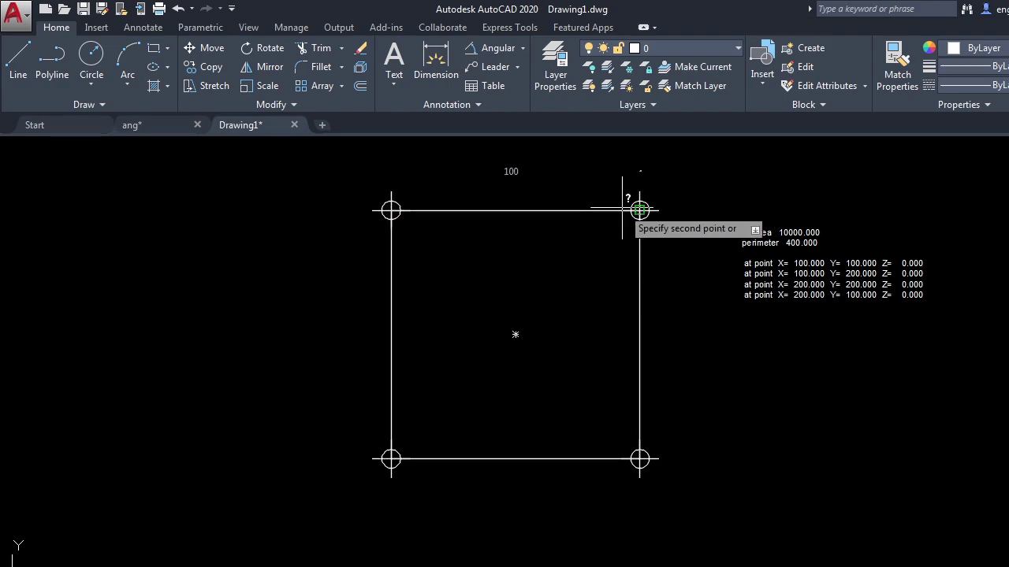
left_click(639, 210)
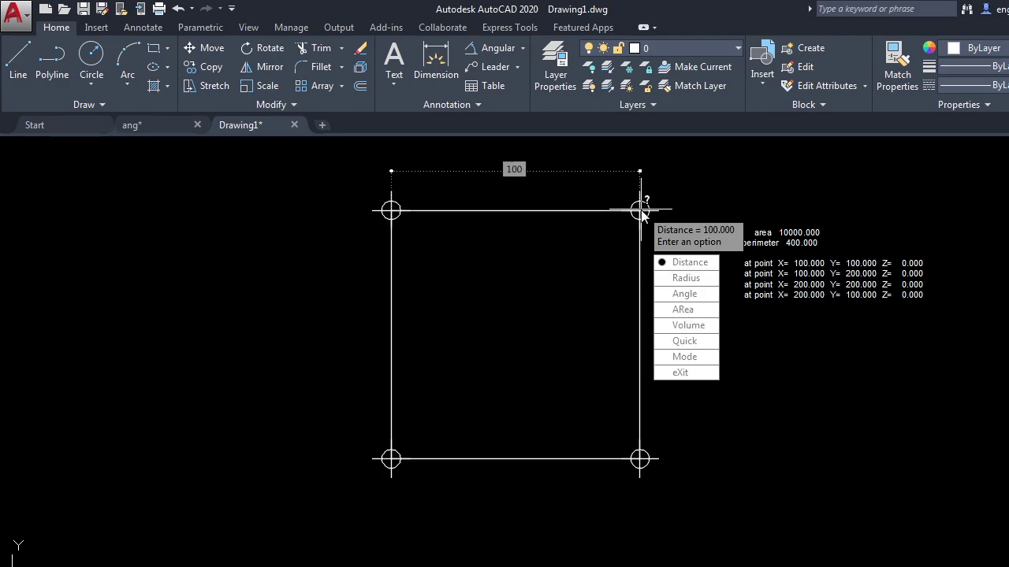
key("Return")
left_click(639, 211)
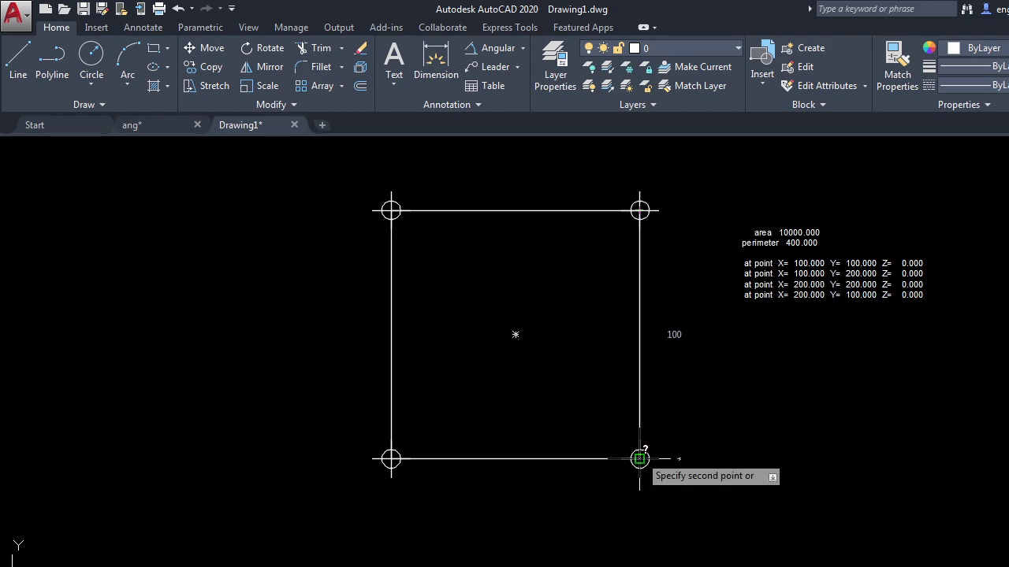
left_click(639, 459)
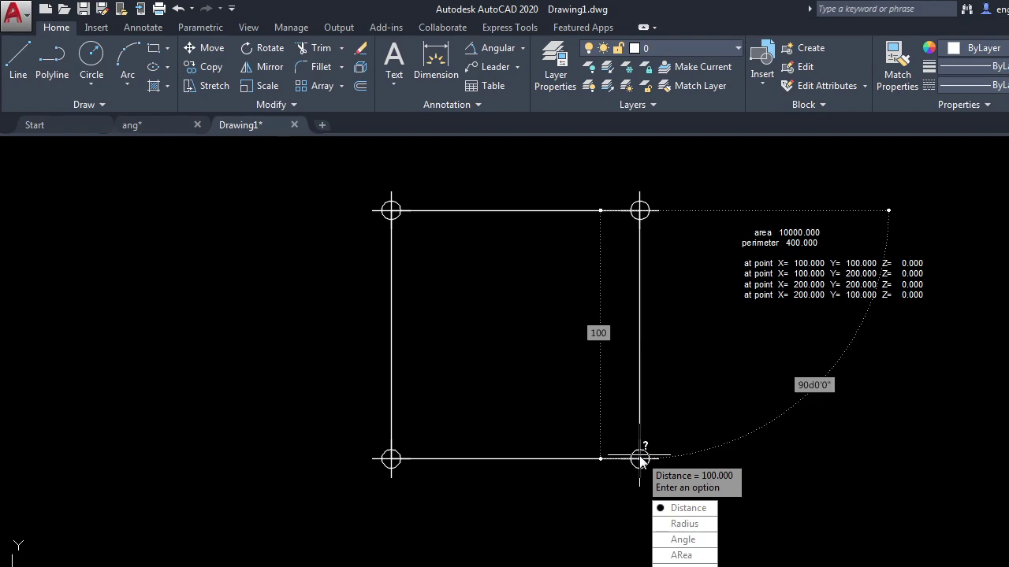
key("Escape")
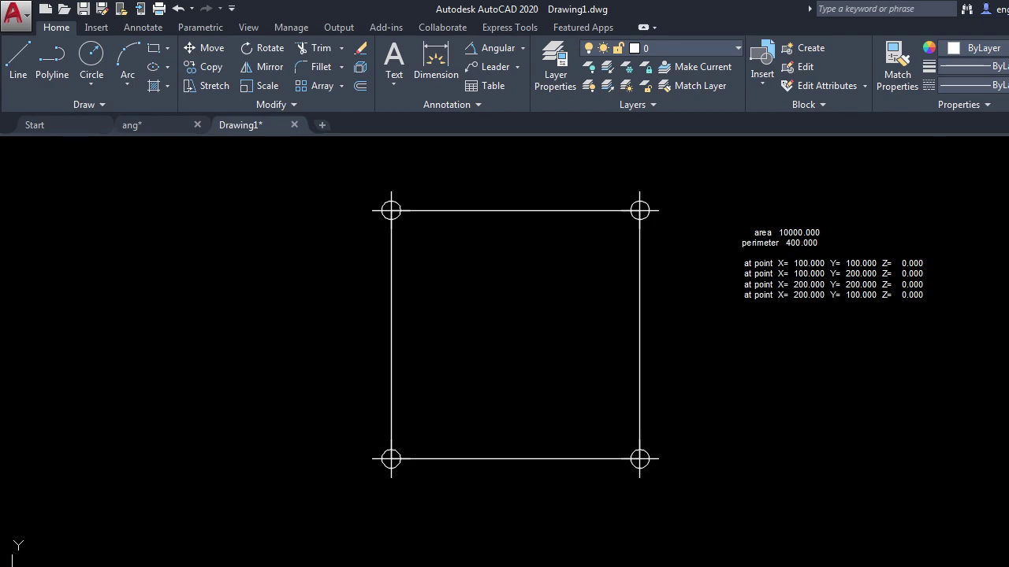
Step: Pick all four corners of the square to get area 10000.000 and perimeter 400.000
left_click(391, 459)
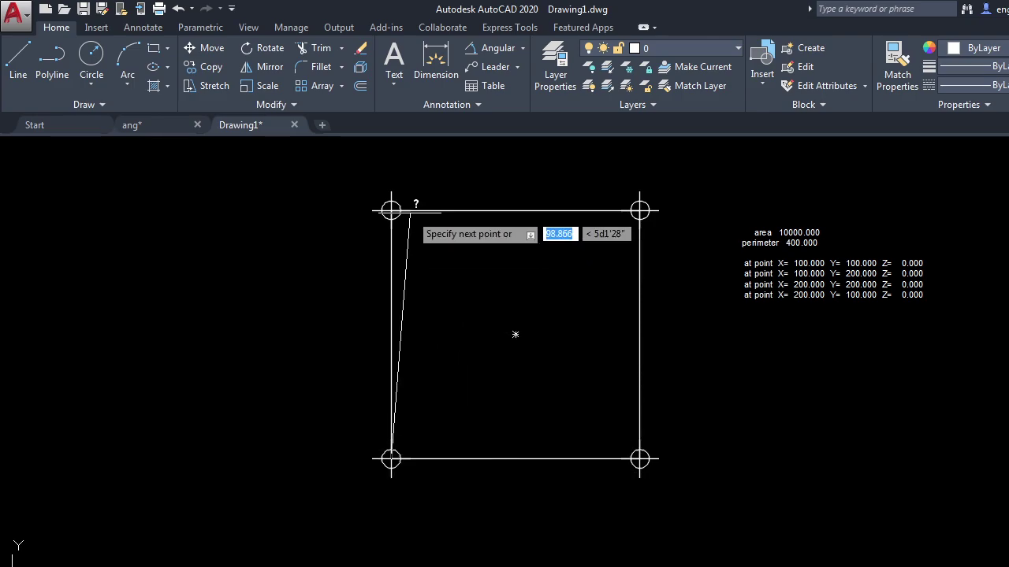
left_click(391, 209)
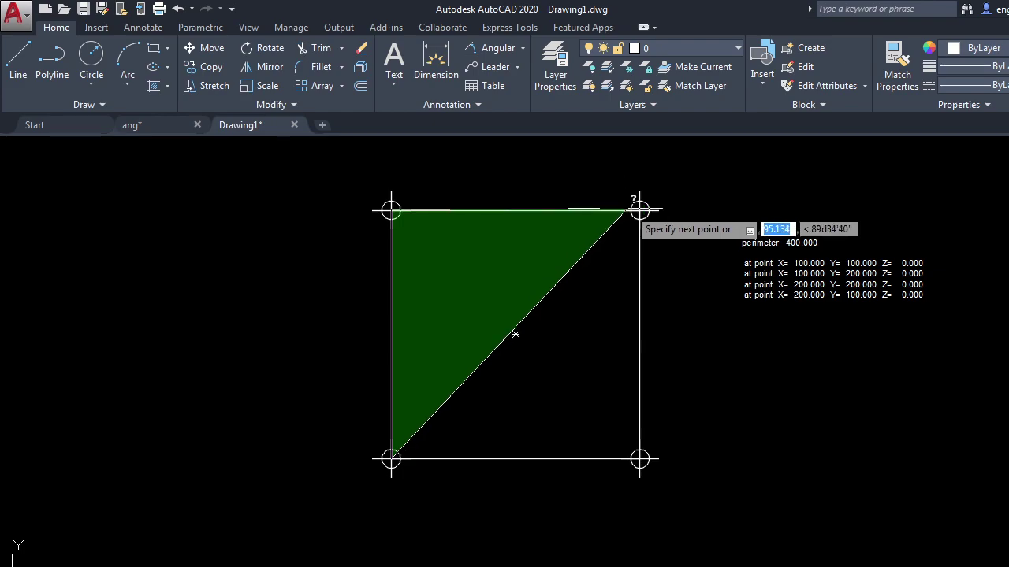
left_click(640, 210)
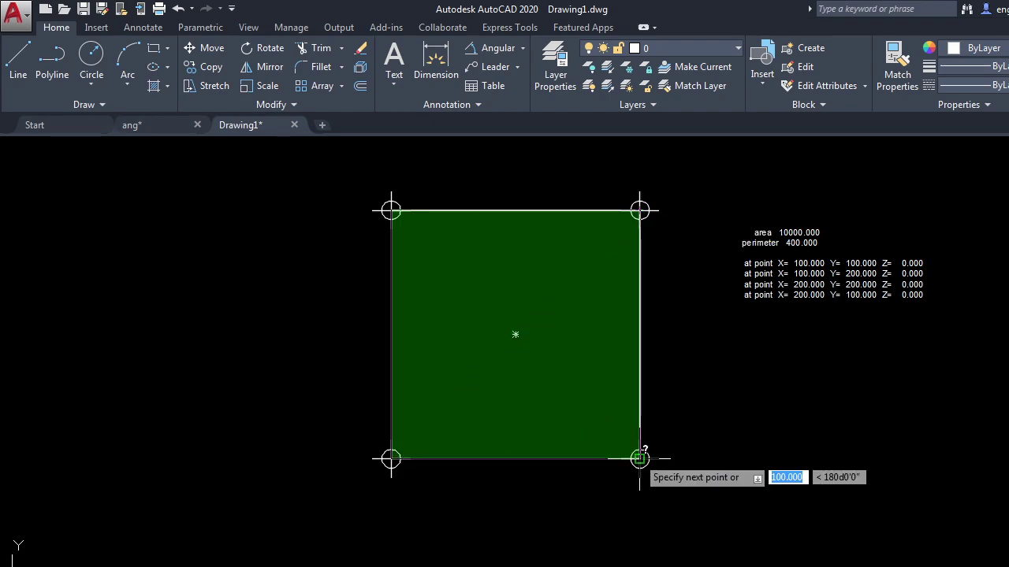
left_click(640, 459)
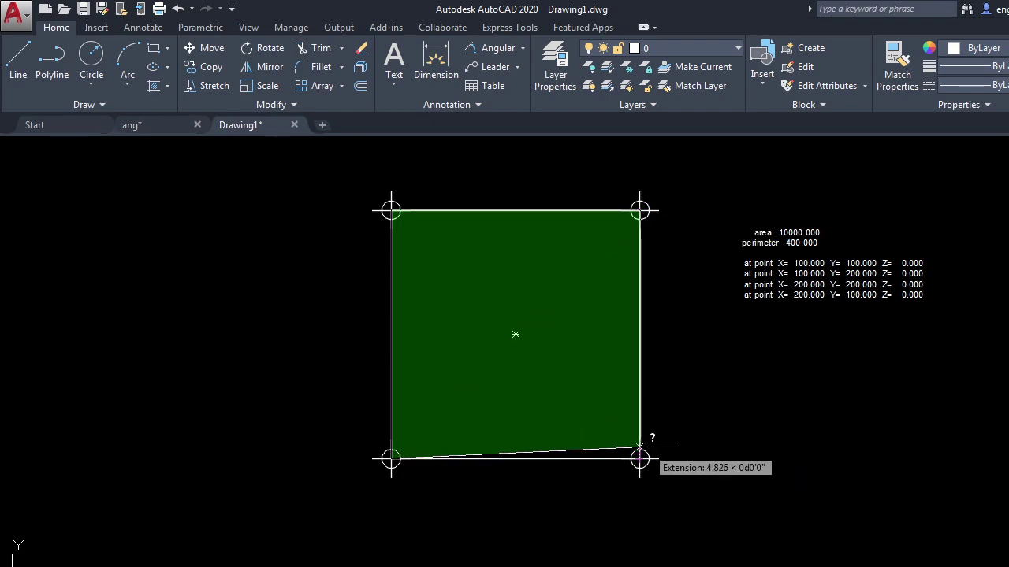
key("Return")
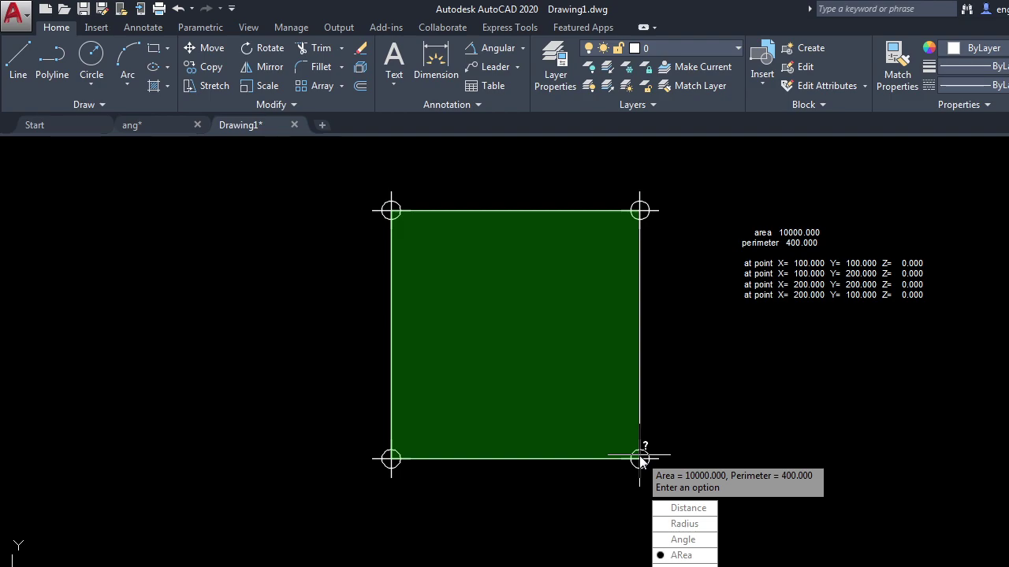
key("Return")
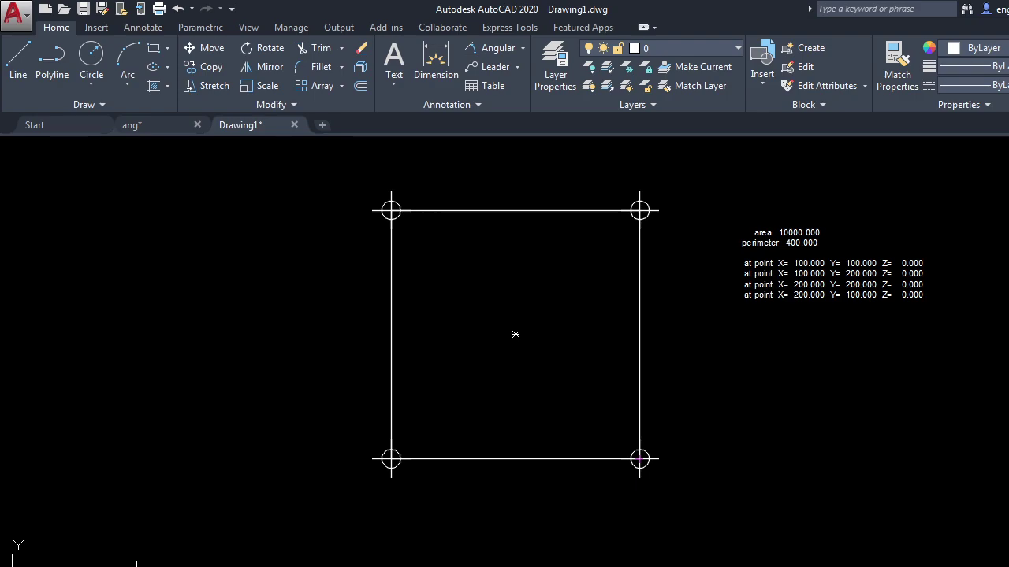
Step: Paste the 'Area = 10000.000, Perimeter = 400.000' label inside the square
key("ctrl+v")
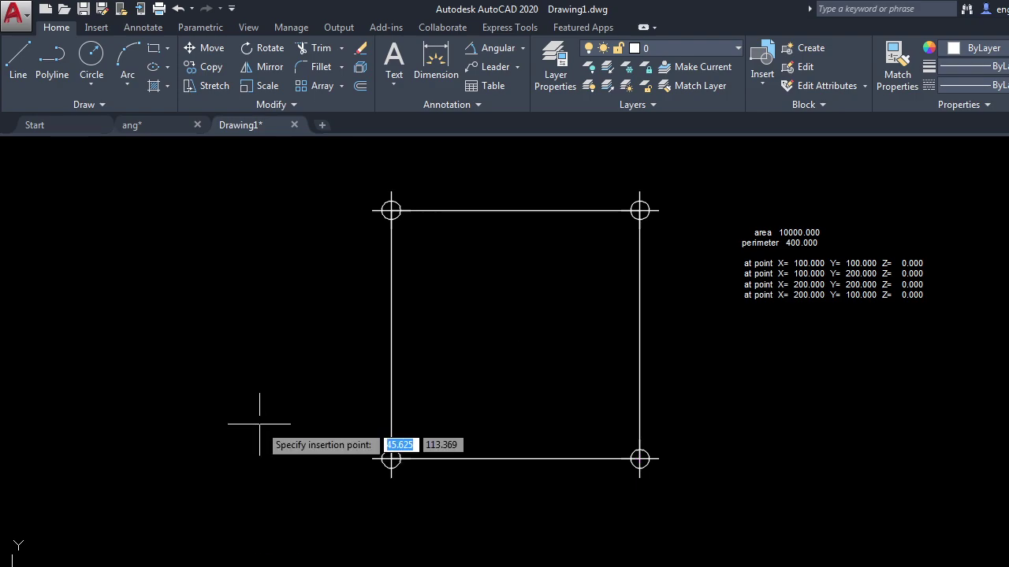
left_click(438, 335)
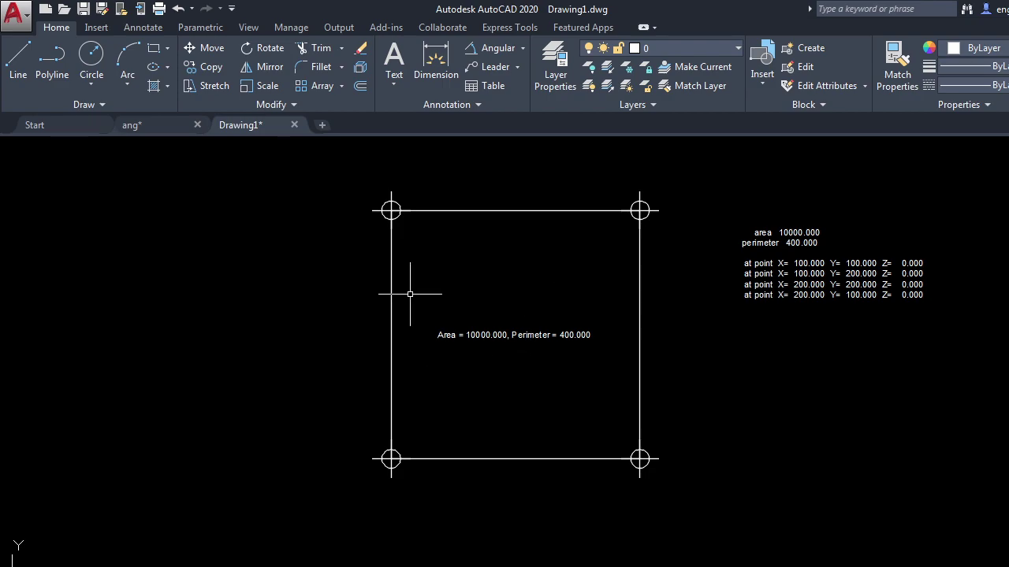
type("xpl")
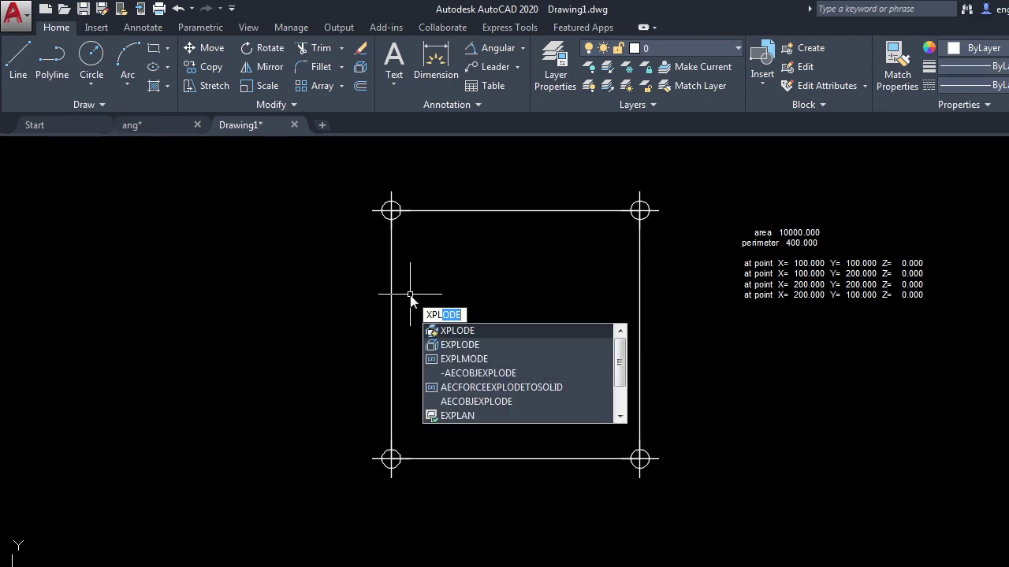
key("Return")
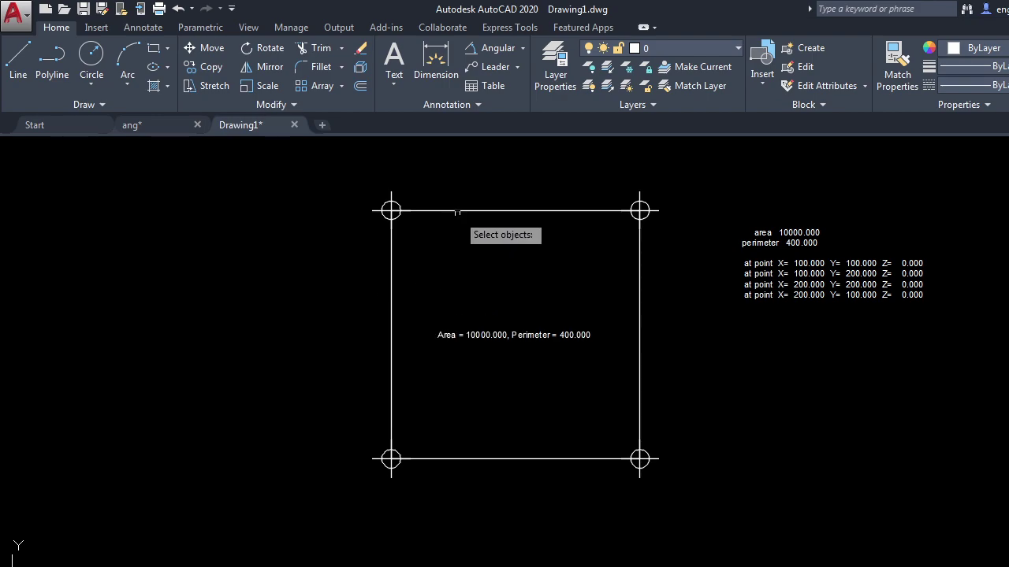
left_click(458, 211)
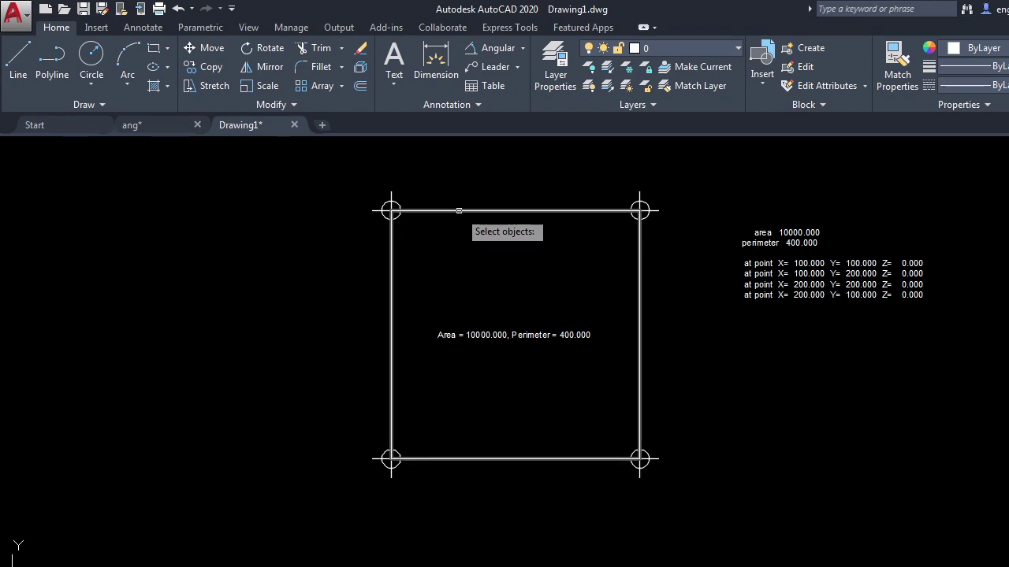
left_click(459, 211)
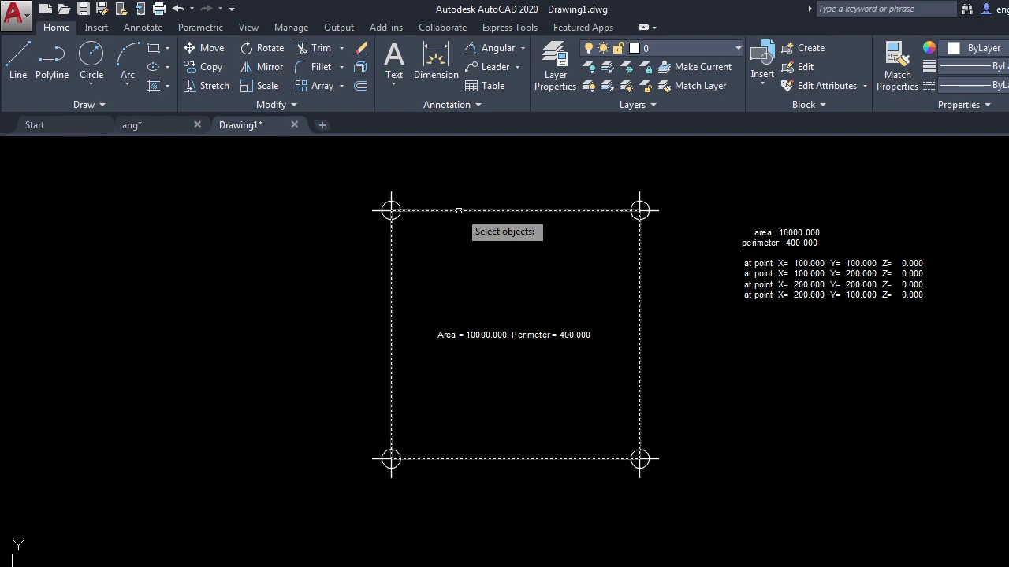
key("Return")
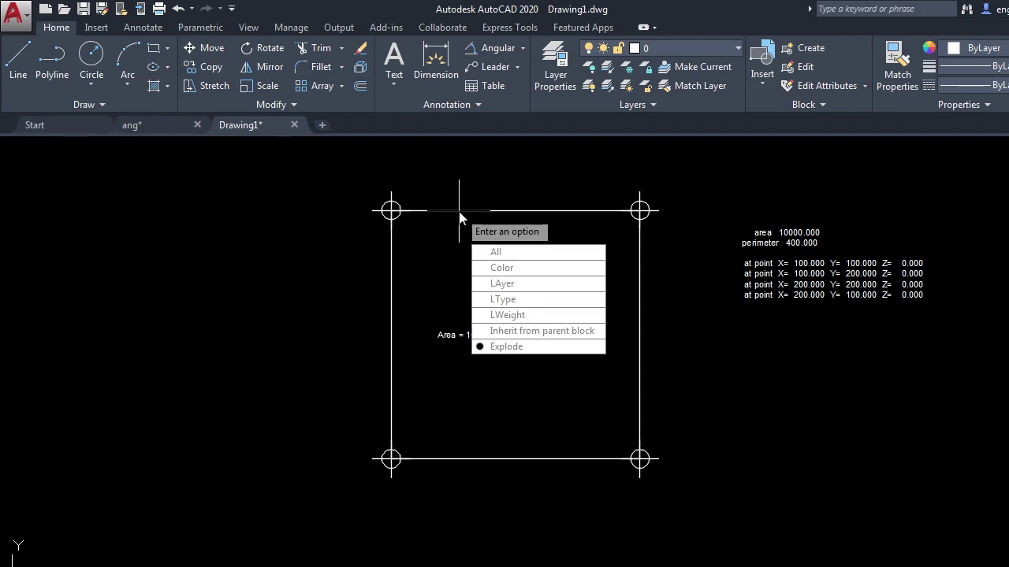
key("Return")
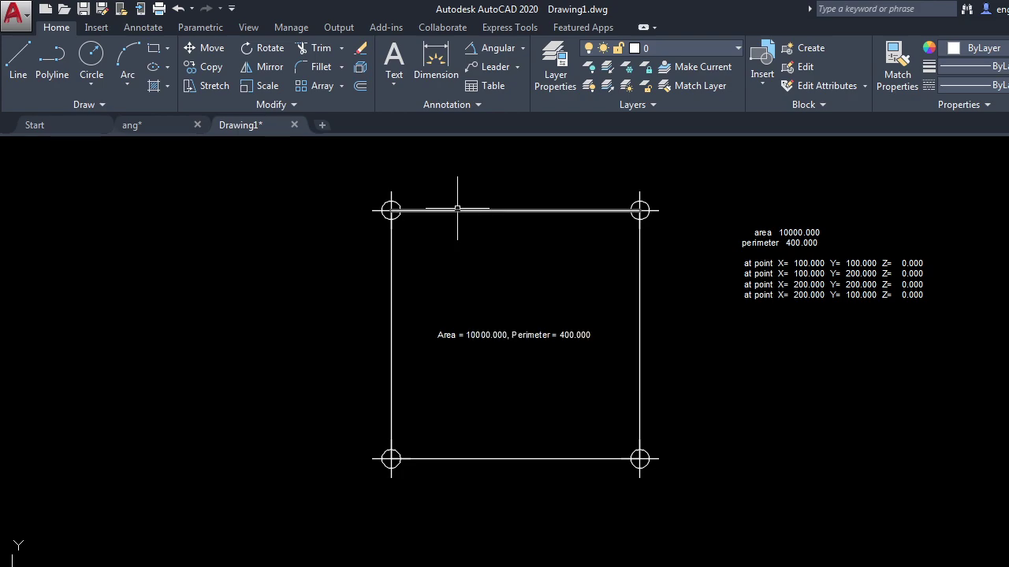
left_click(448, 212)
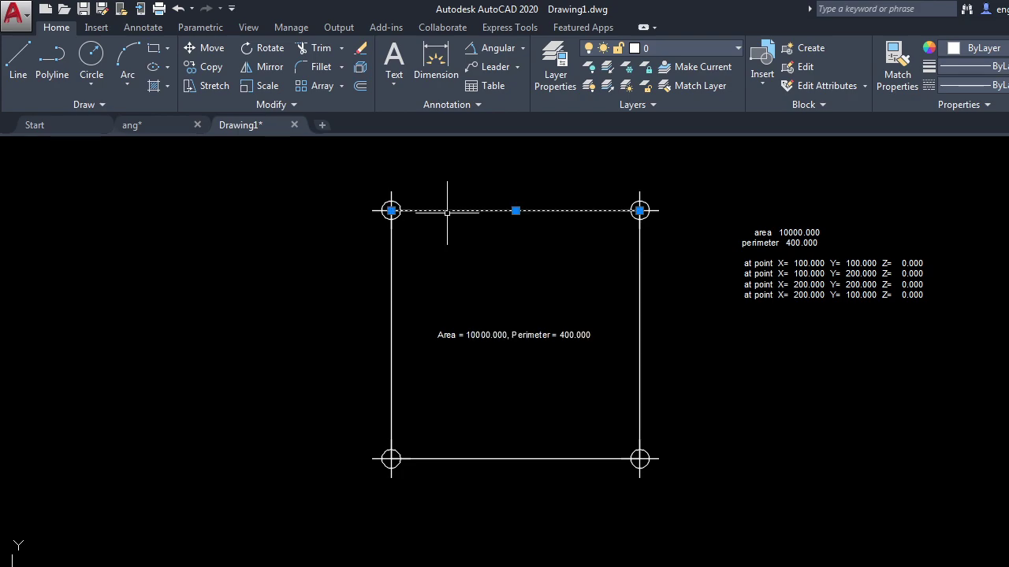
key("Escape")
left_click(392, 261)
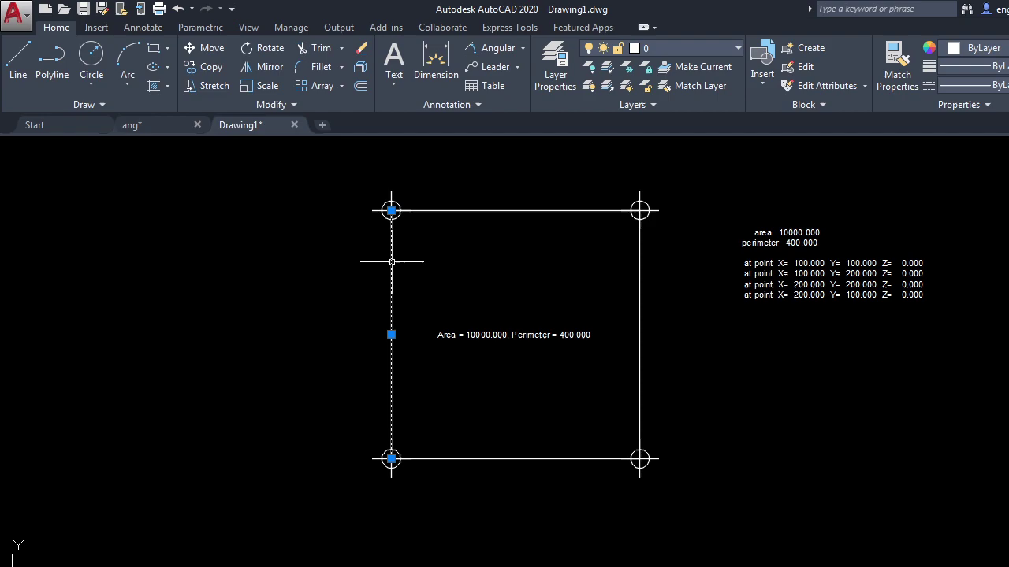
key("Escape")
left_click(445, 198)
key("Escape")
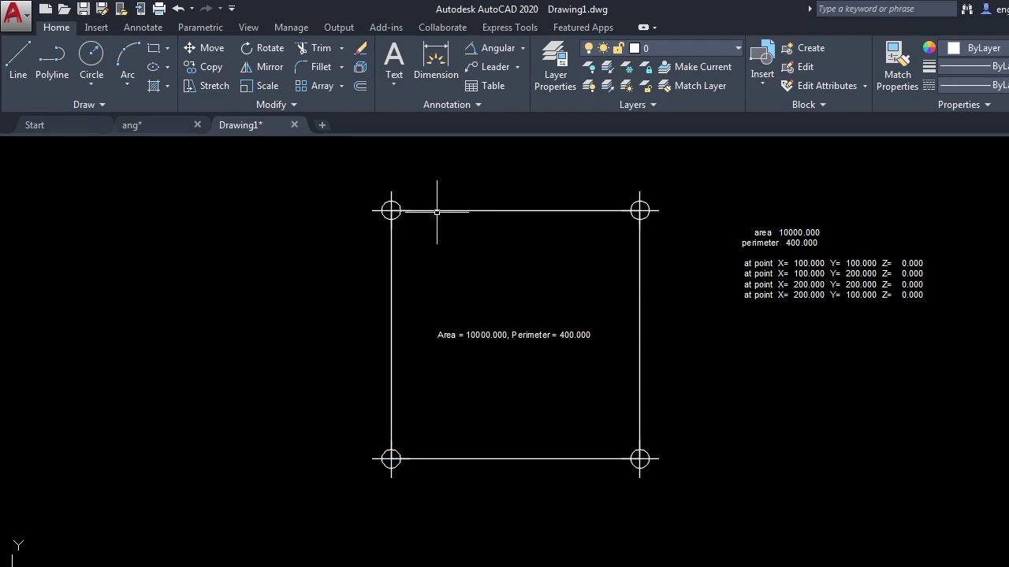
left_click(439, 211)
key("Escape")
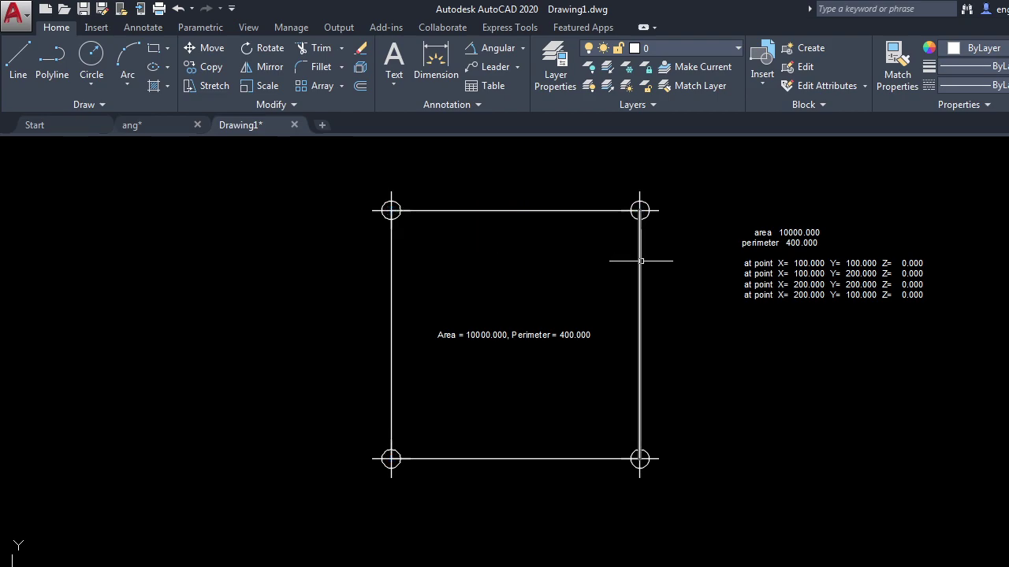
left_click(641, 260)
key("Escape")
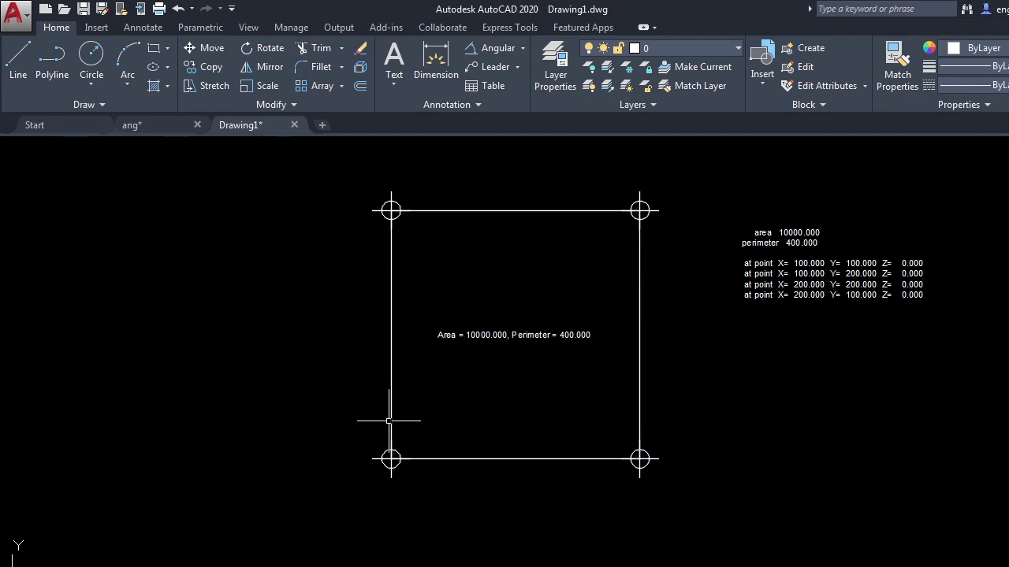
left_click(390, 419)
key("Escape")
Step: Inspect the left line in the Properties palette: start 100,100, end 100,200, length 100
type("PROPER")
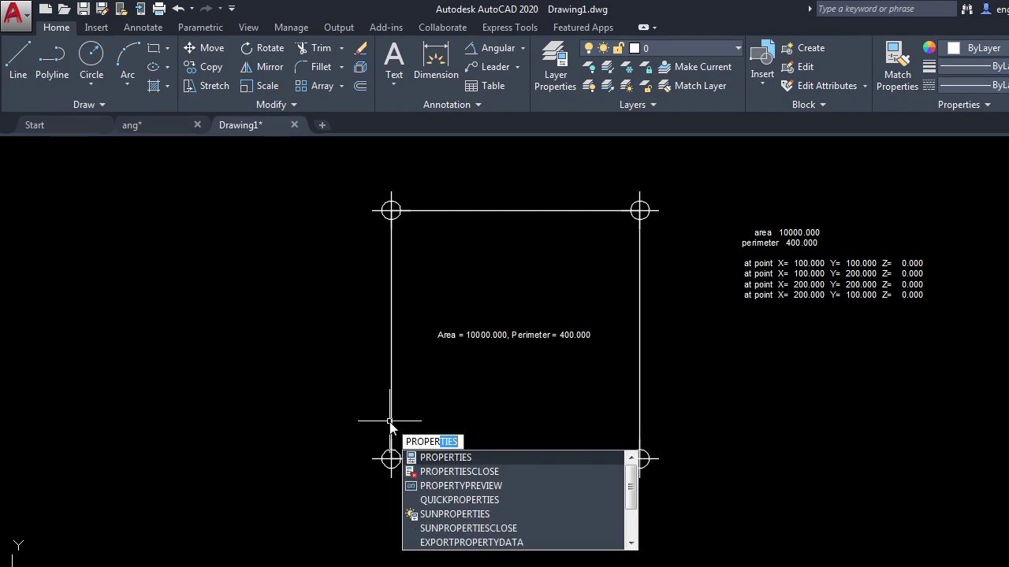
key("Return")
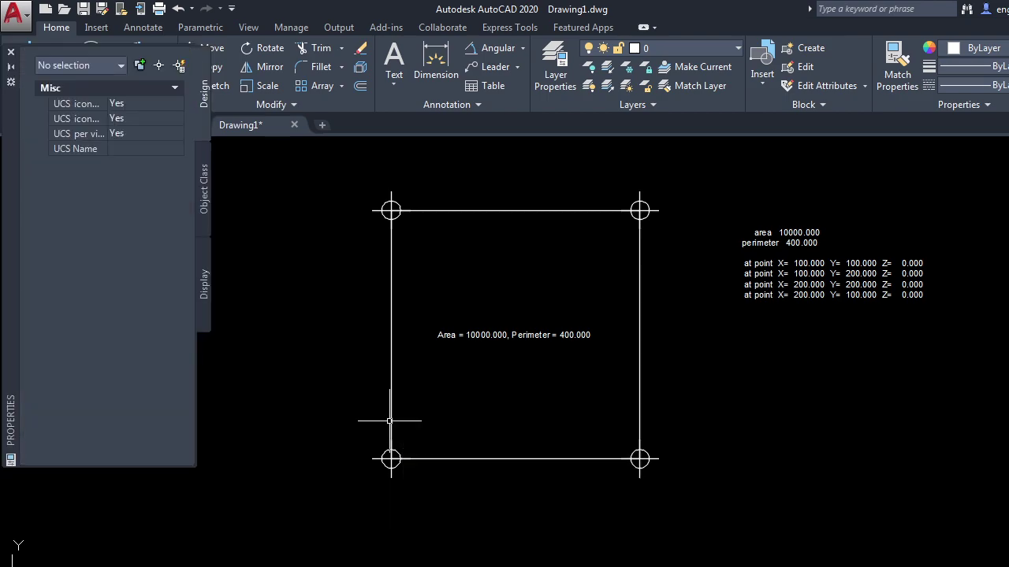
left_click(390, 361)
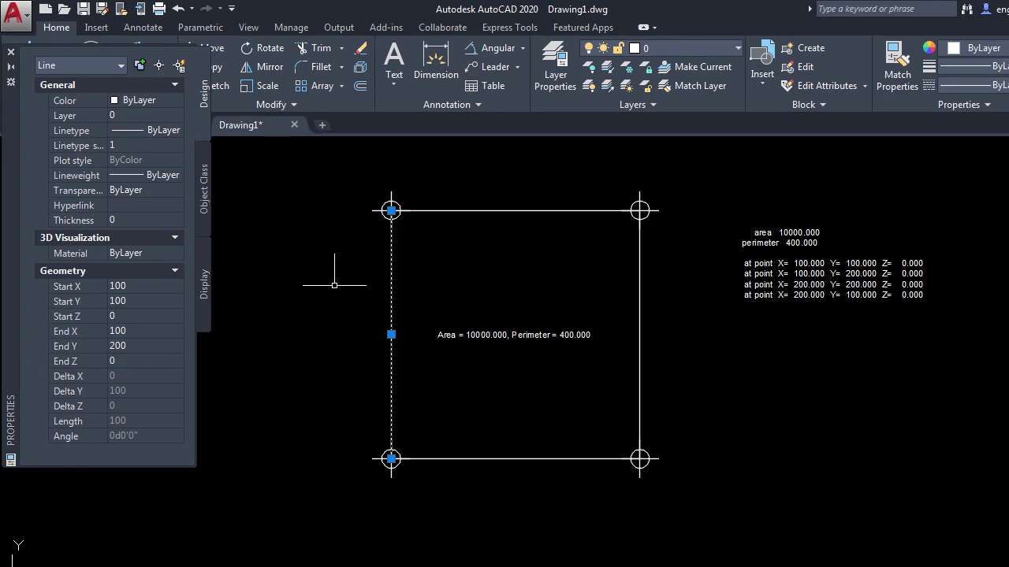
key("Escape")
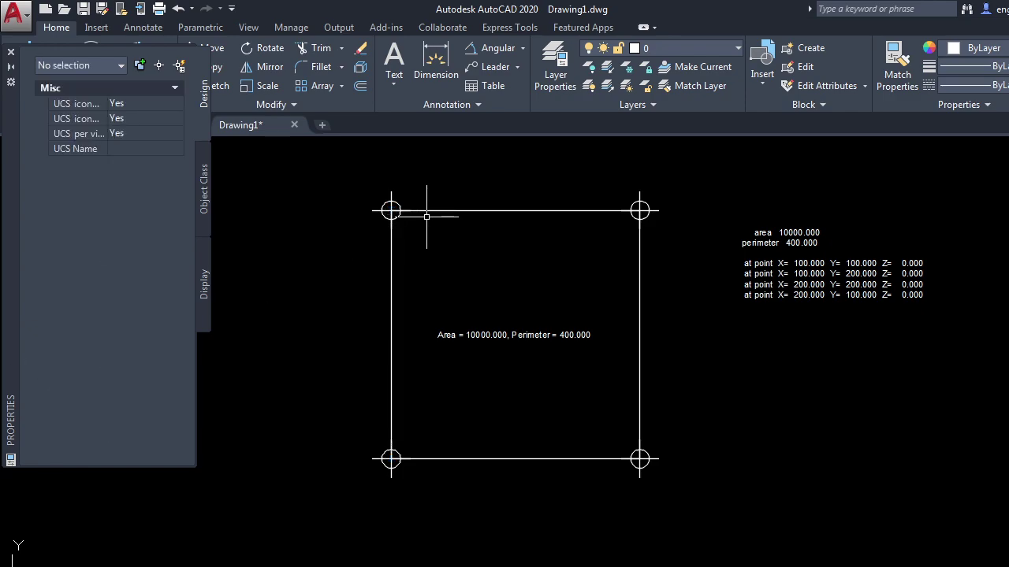
left_click(428, 211)
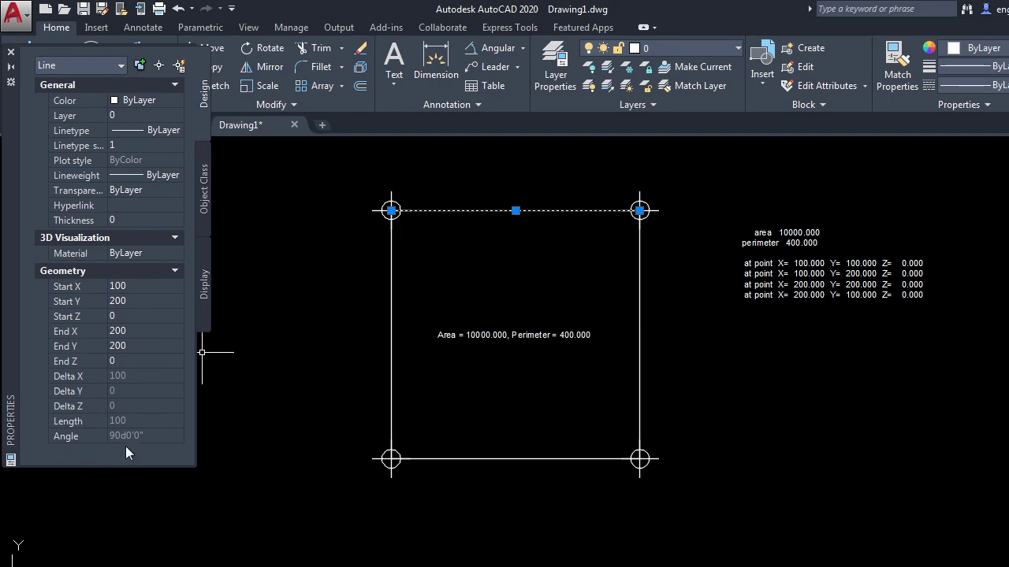
key("Escape")
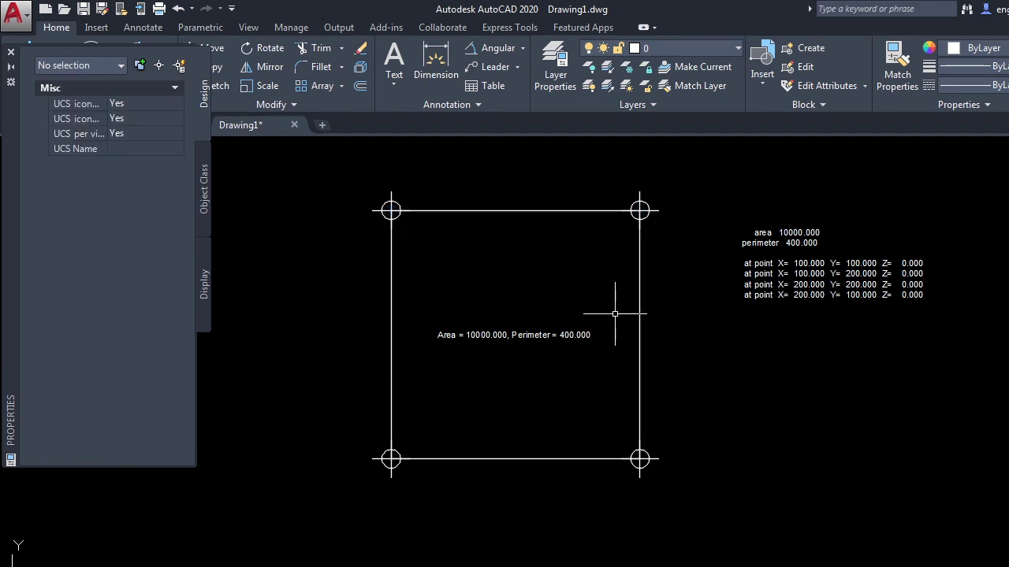
left_click(639, 311)
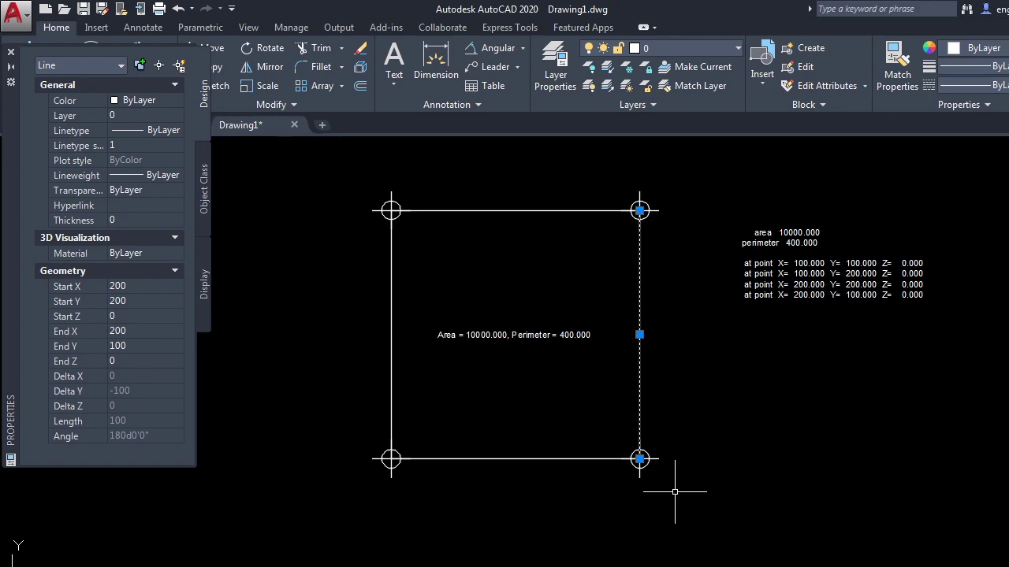
key("Escape")
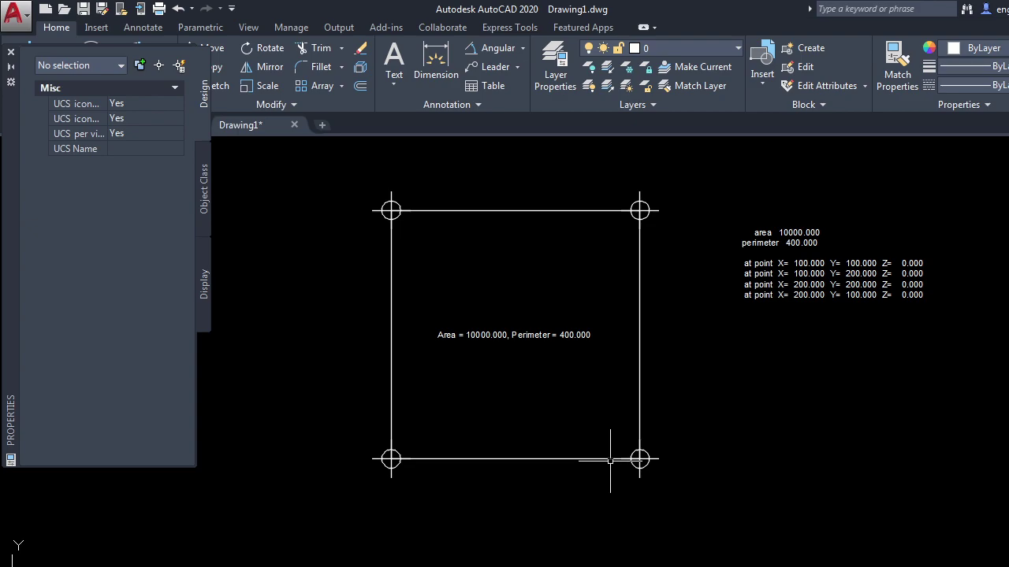
left_click(595, 450)
left_click(589, 461)
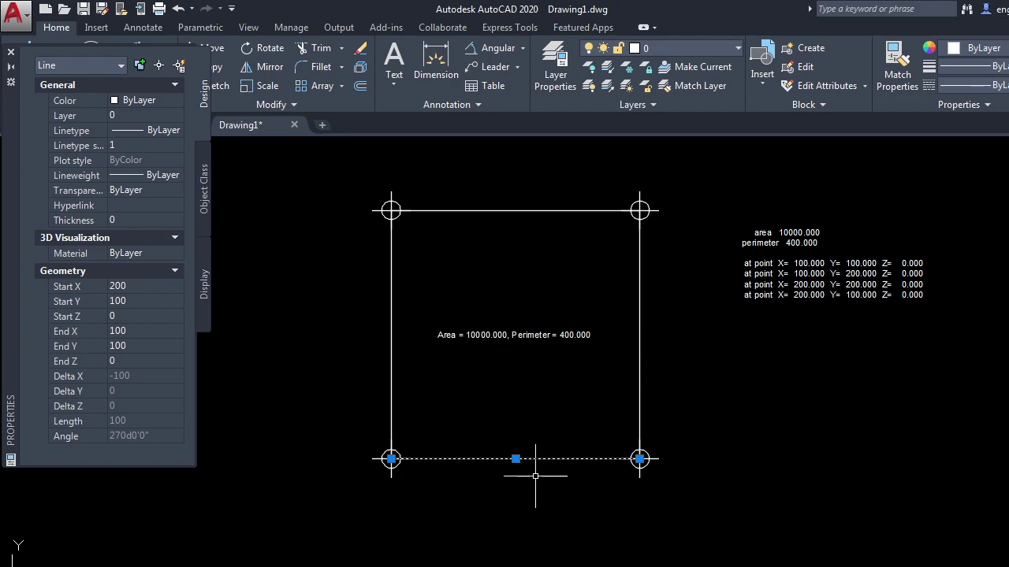
key("Escape")
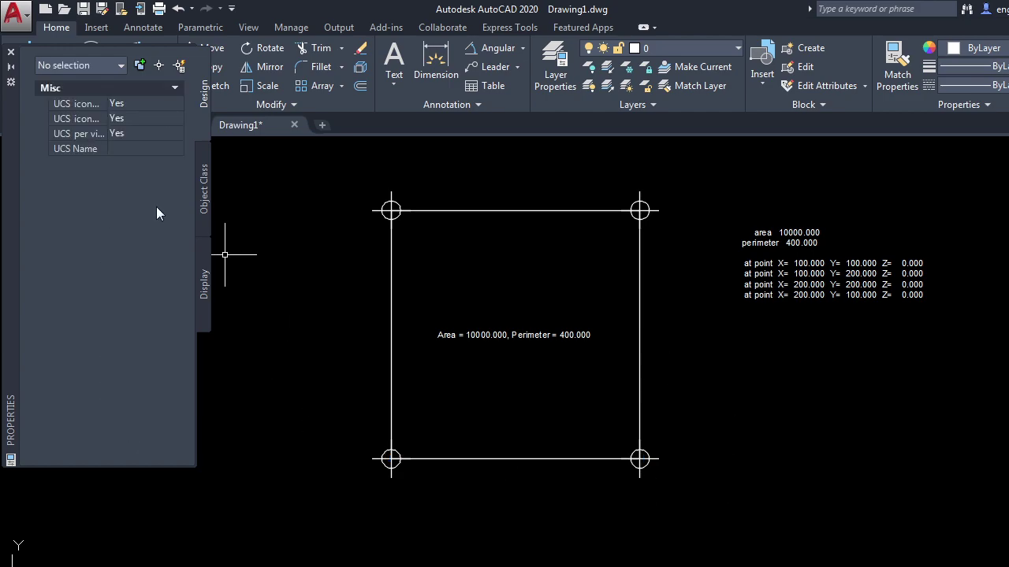
Step: Reopen the Properties palette and select the square's left line
left_click(11, 52)
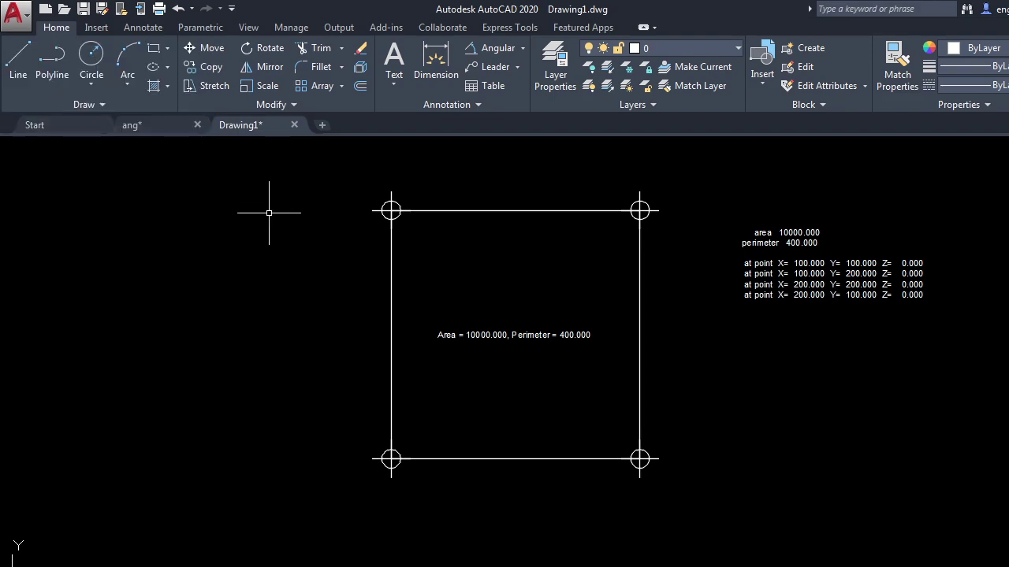
type("prop")
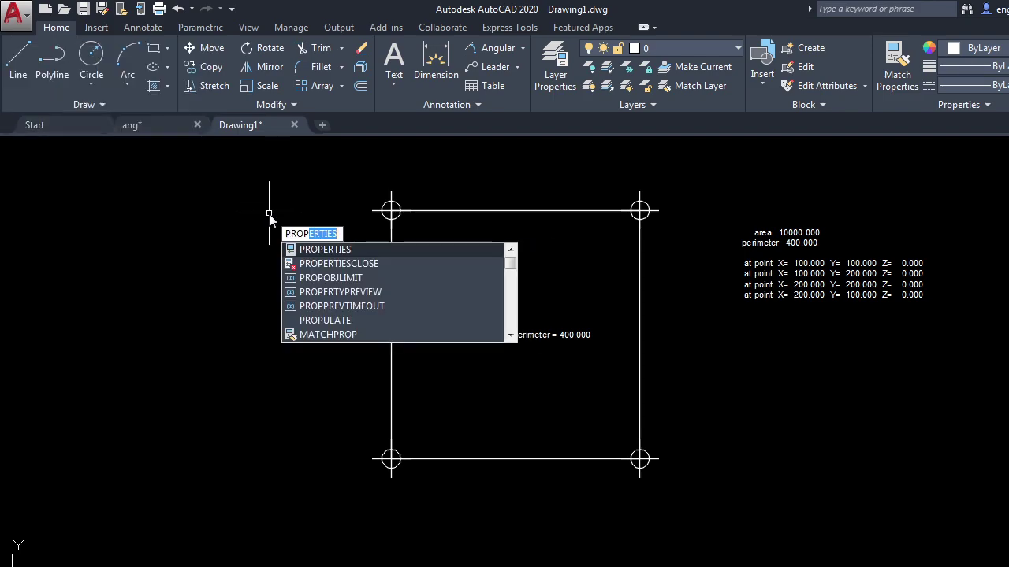
key("BackSpace")
key("BackSpace")
key("BackSpace")
key("BackSpace")
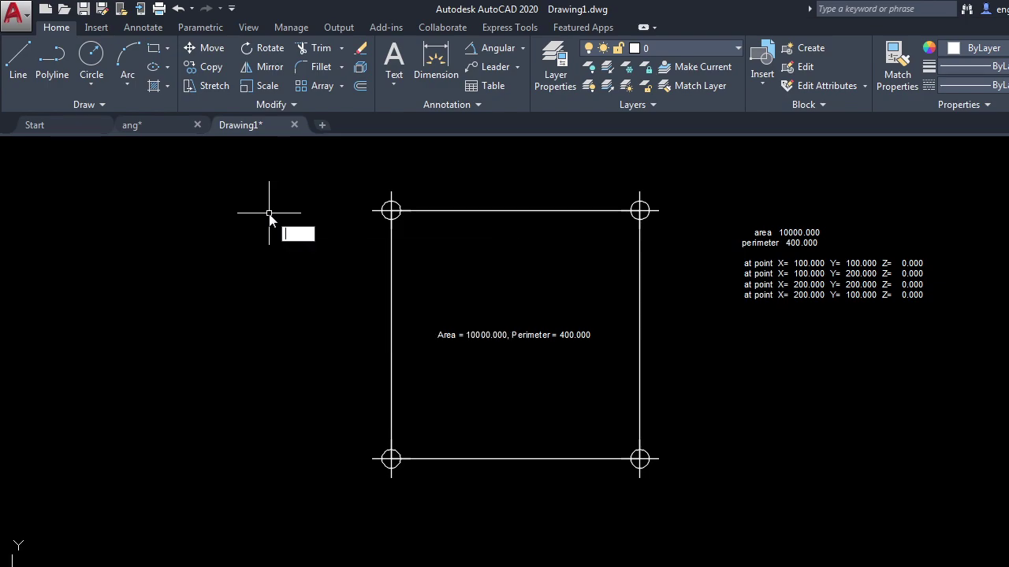
type("pro")
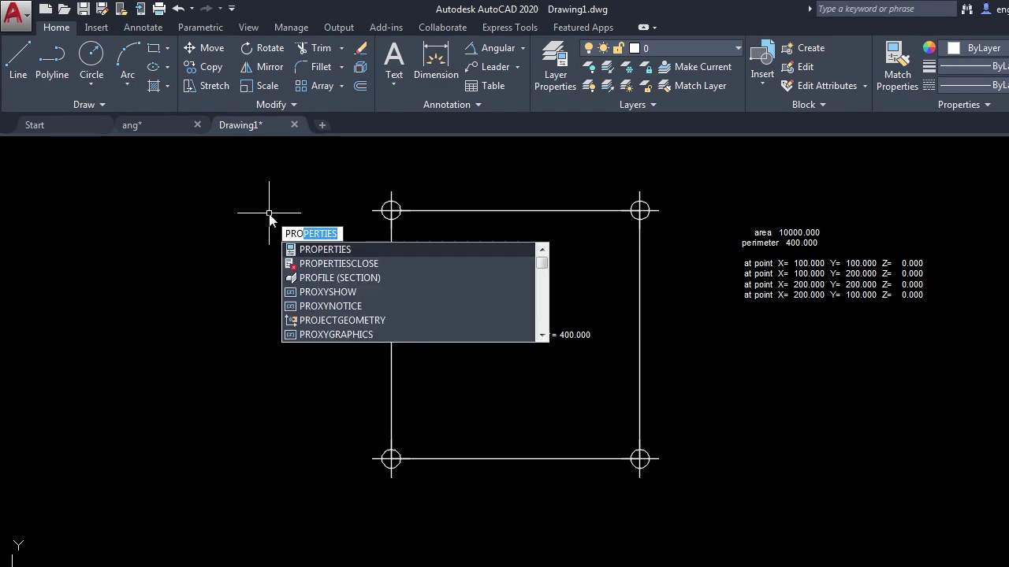
key("Return")
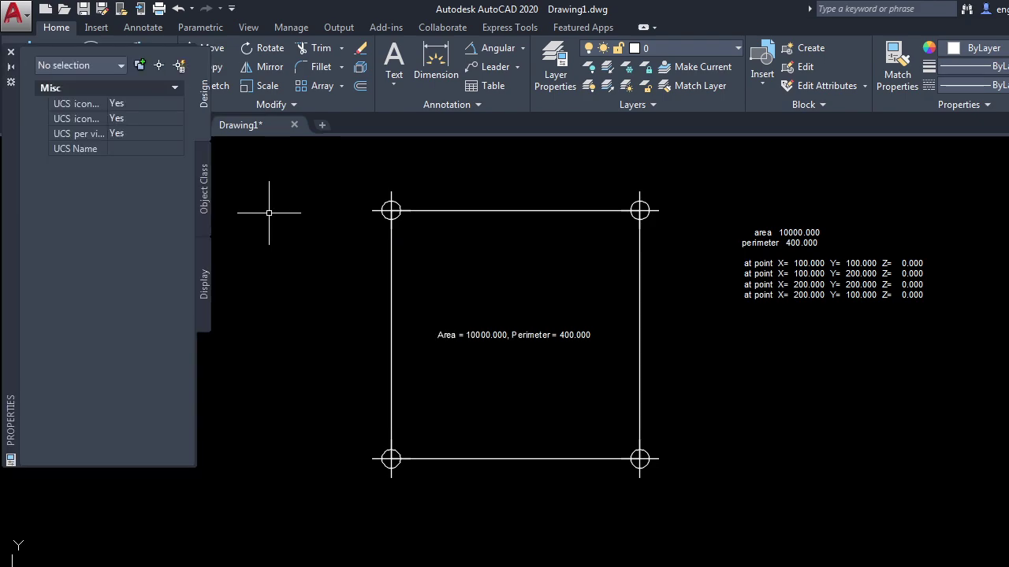
left_click(393, 284)
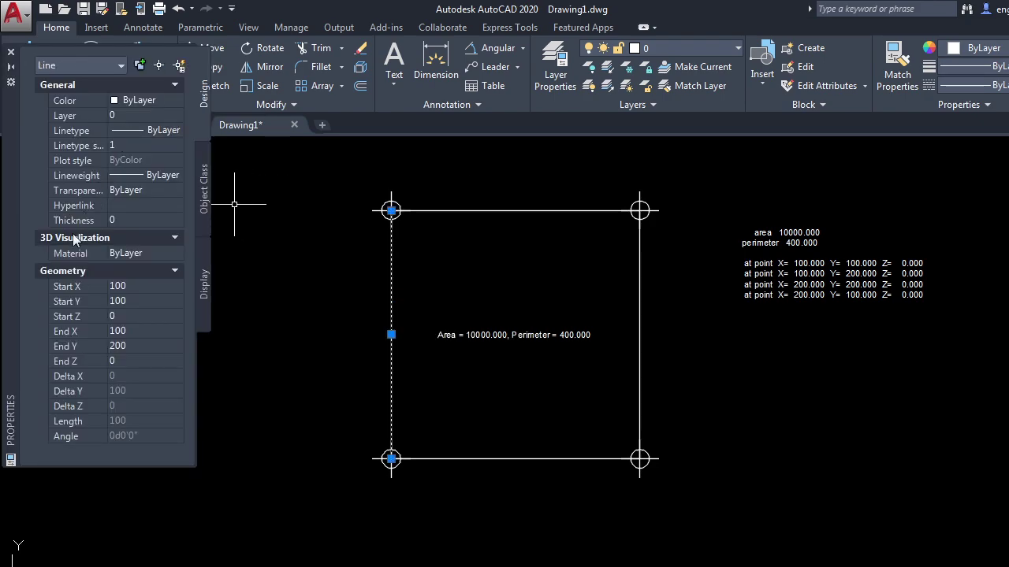
Step: Collapse the Geometry, 3D Visualization and General sections, re-expand Geometry, then close the palette
left_click(175, 271)
left_click(174, 238)
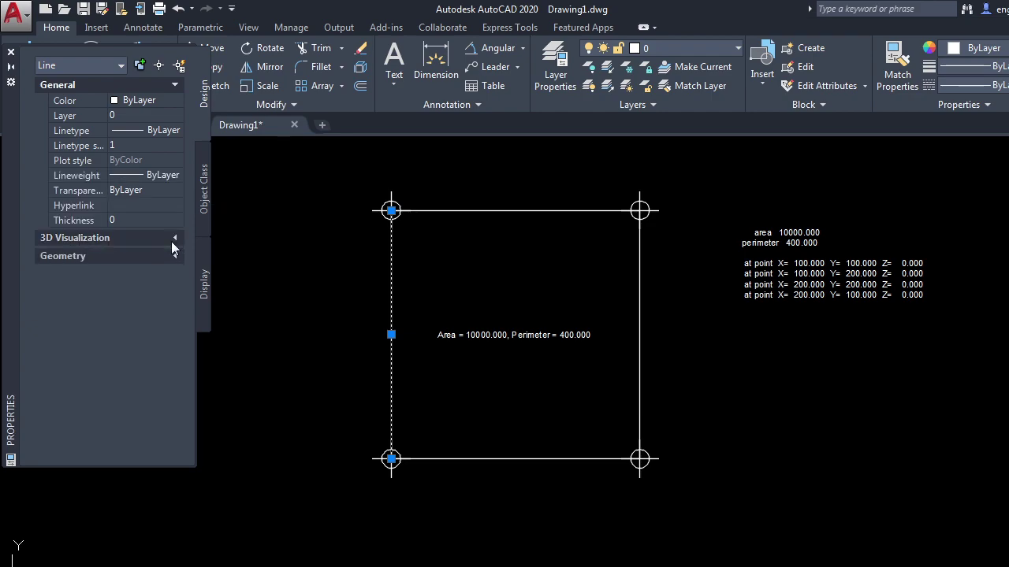
left_click(175, 85)
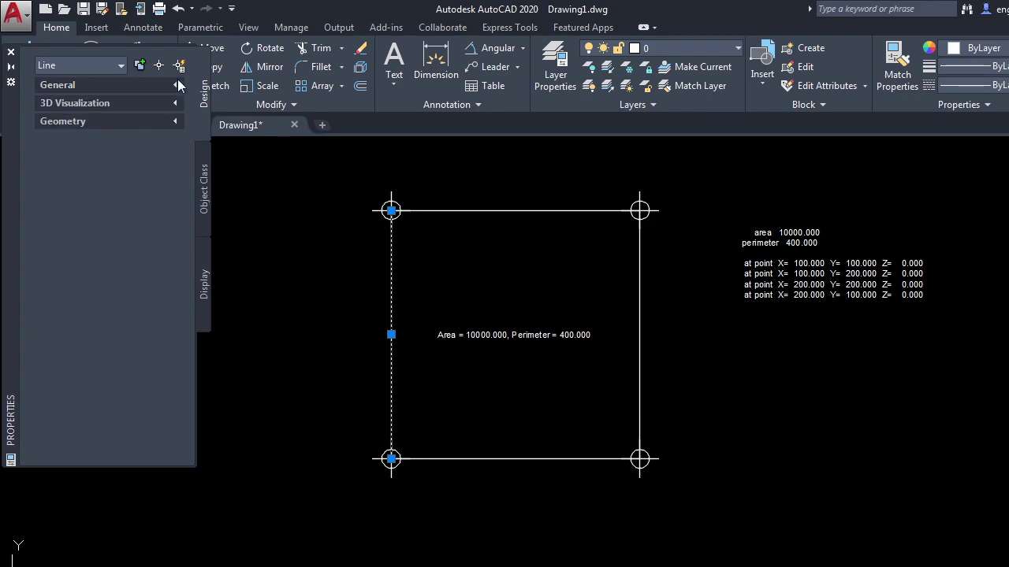
left_click(175, 120)
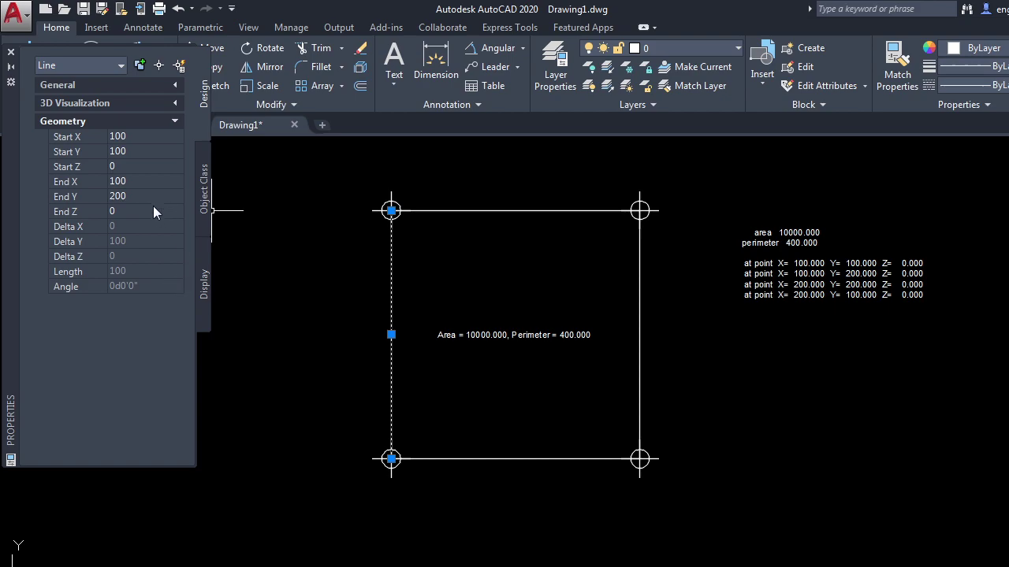
left_click(11, 52)
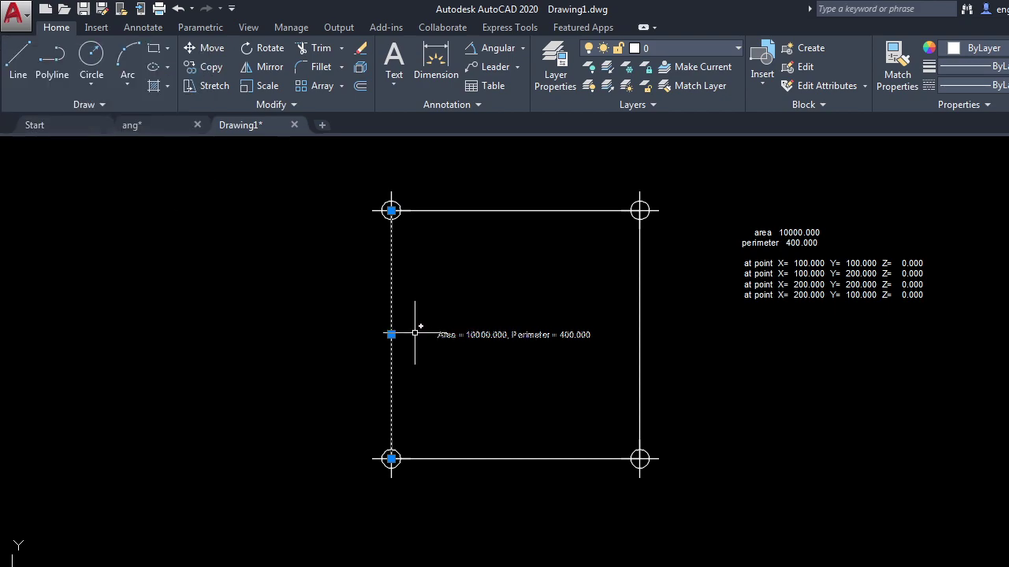
key("Escape")
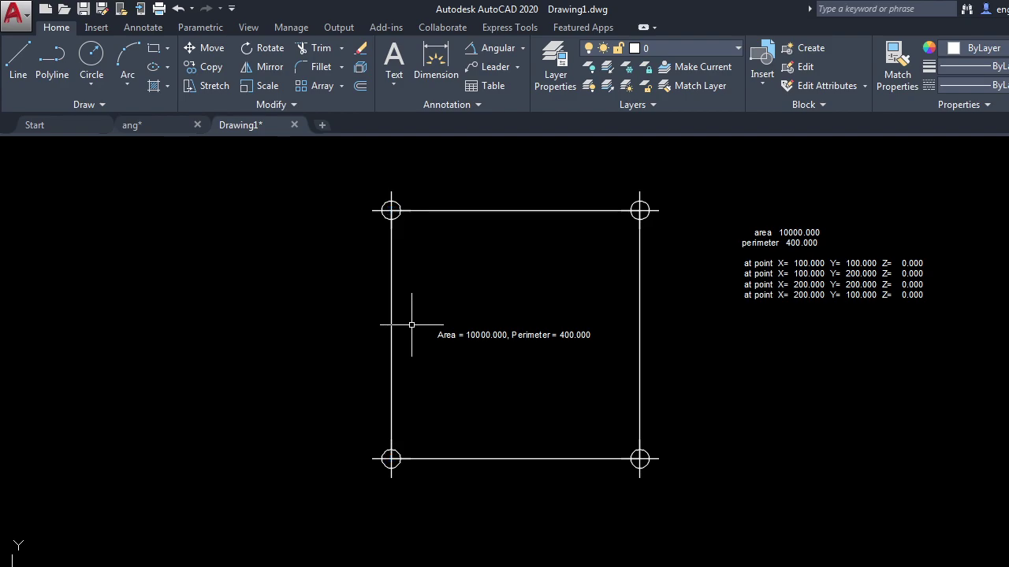